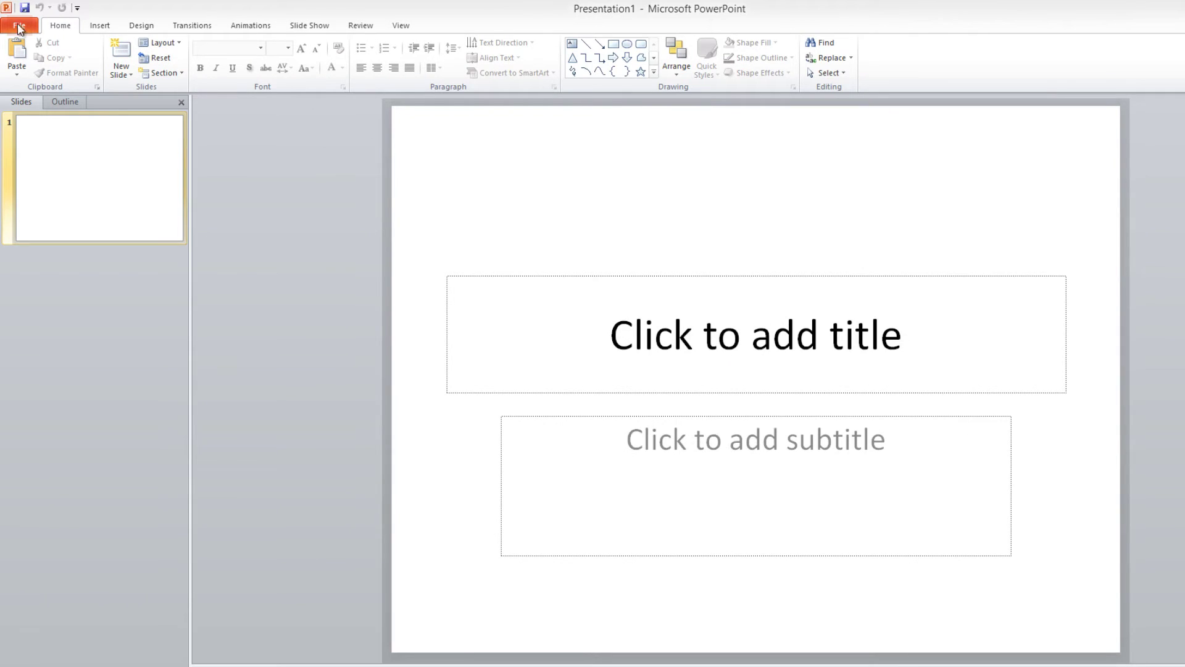
Open Cozy How To File 1 from the Recent Presentations list.
{"action": "left_click", "coordinate": [18, 25]}
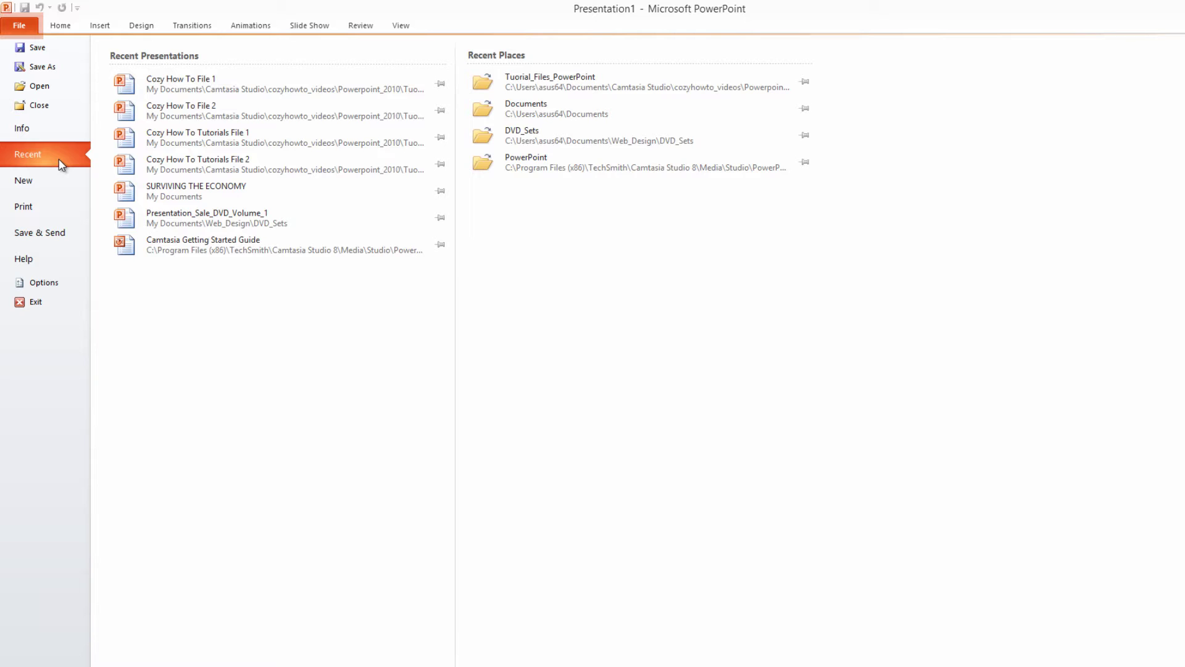
{"action": "left_click", "coordinate": [240, 85]}
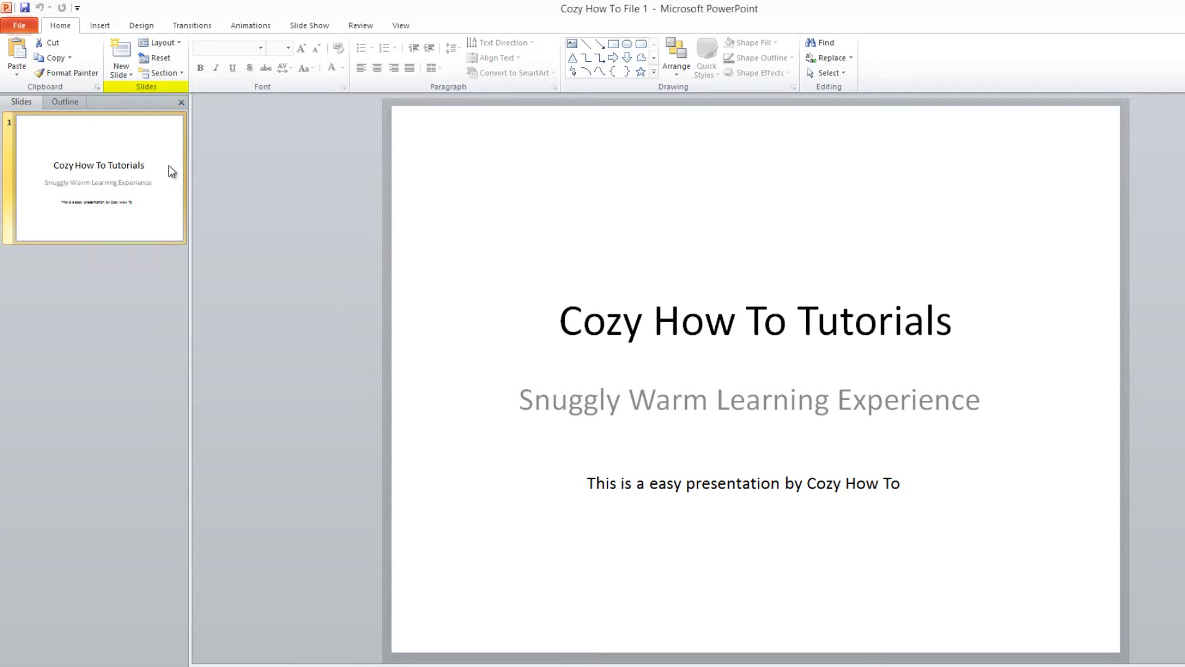
Insert a new slide with the Blank layout after the title slide.
{"action": "left_click", "coordinate": [130, 76]}
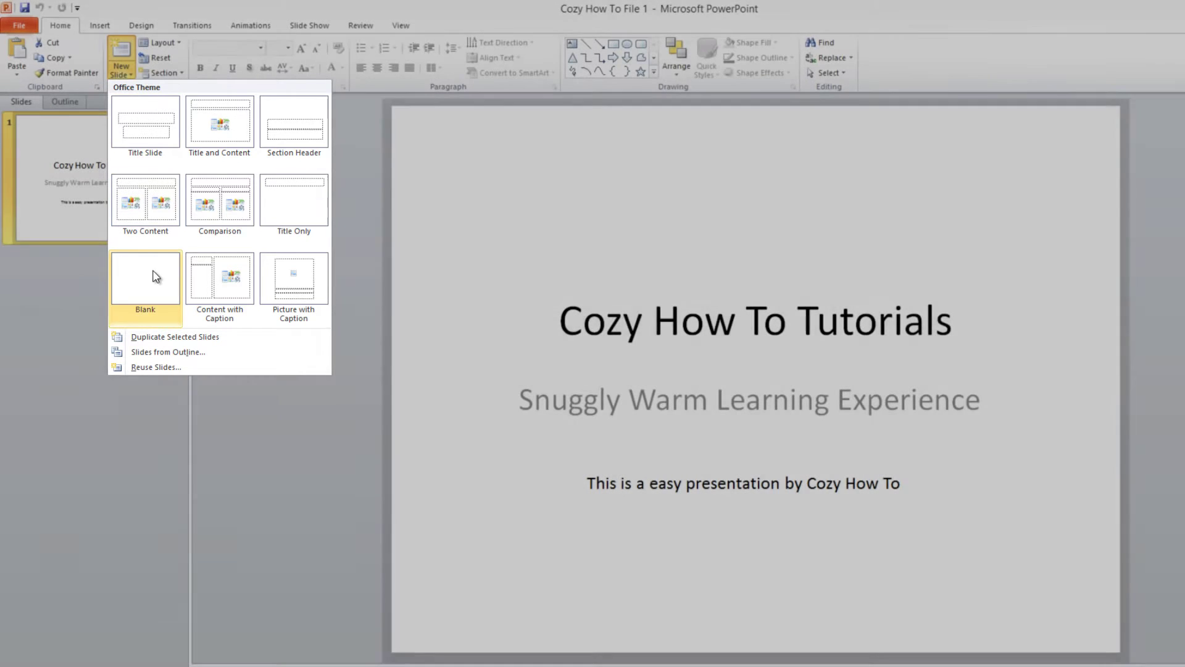
{"action": "left_click", "coordinate": [145, 279]}
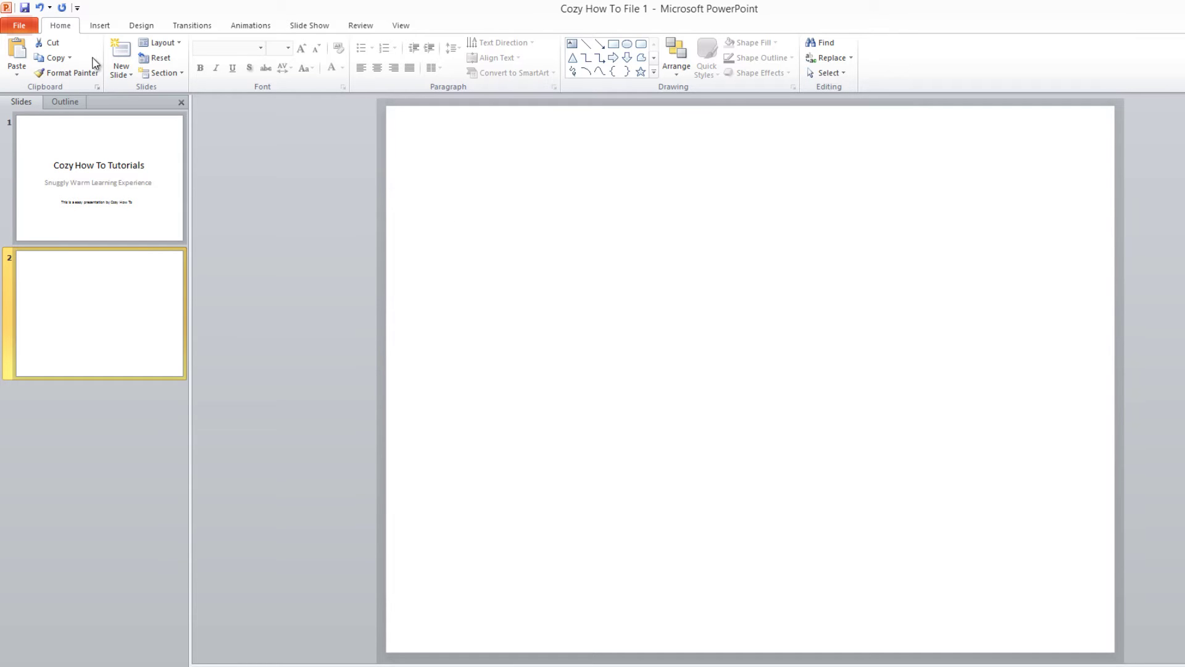
Insert a third slide using the Two Content layout.
{"action": "left_click", "coordinate": [119, 72]}
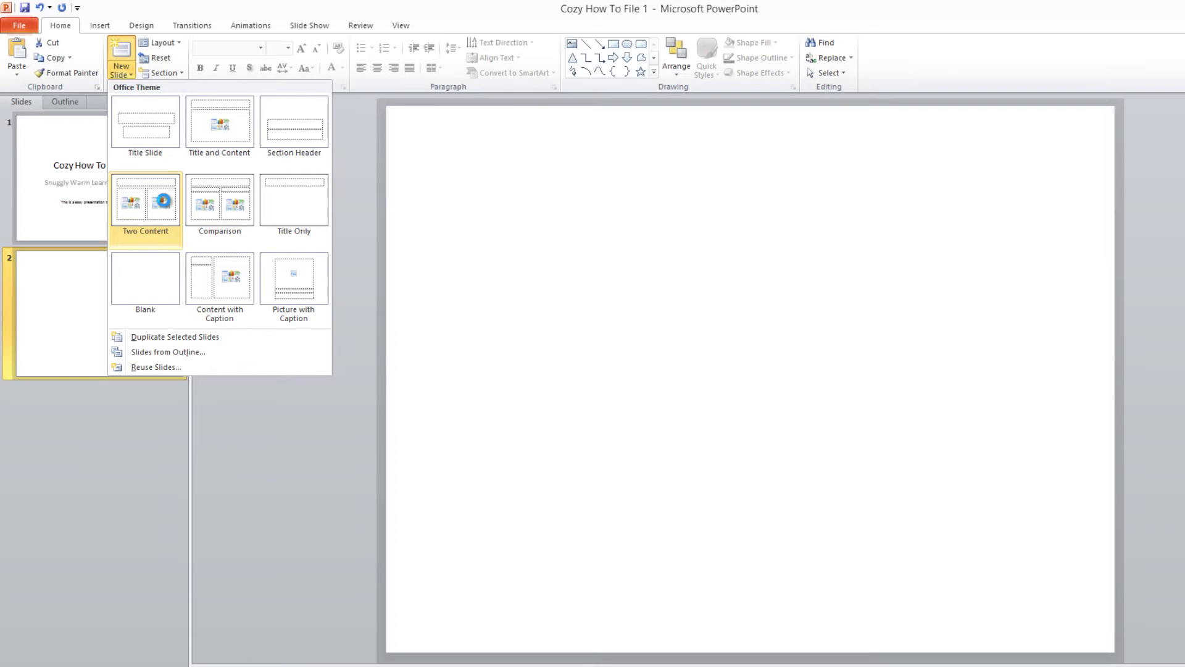
{"action": "left_click", "coordinate": [166, 206]}
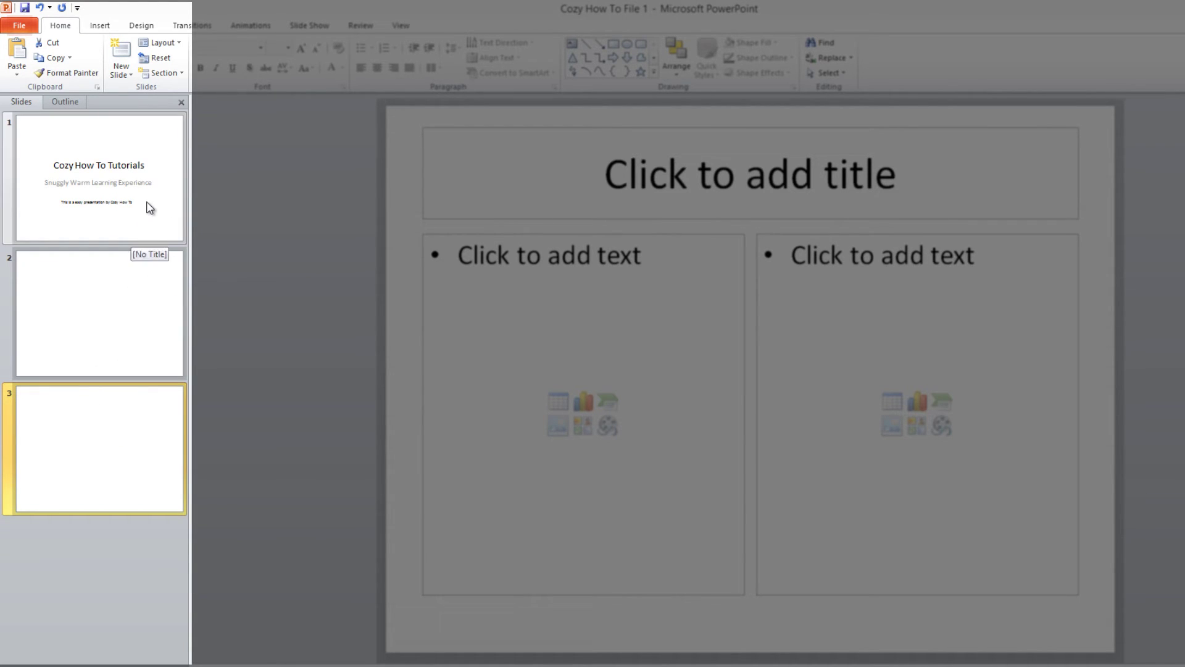
{"action": "left_click", "coordinate": [155, 154]}
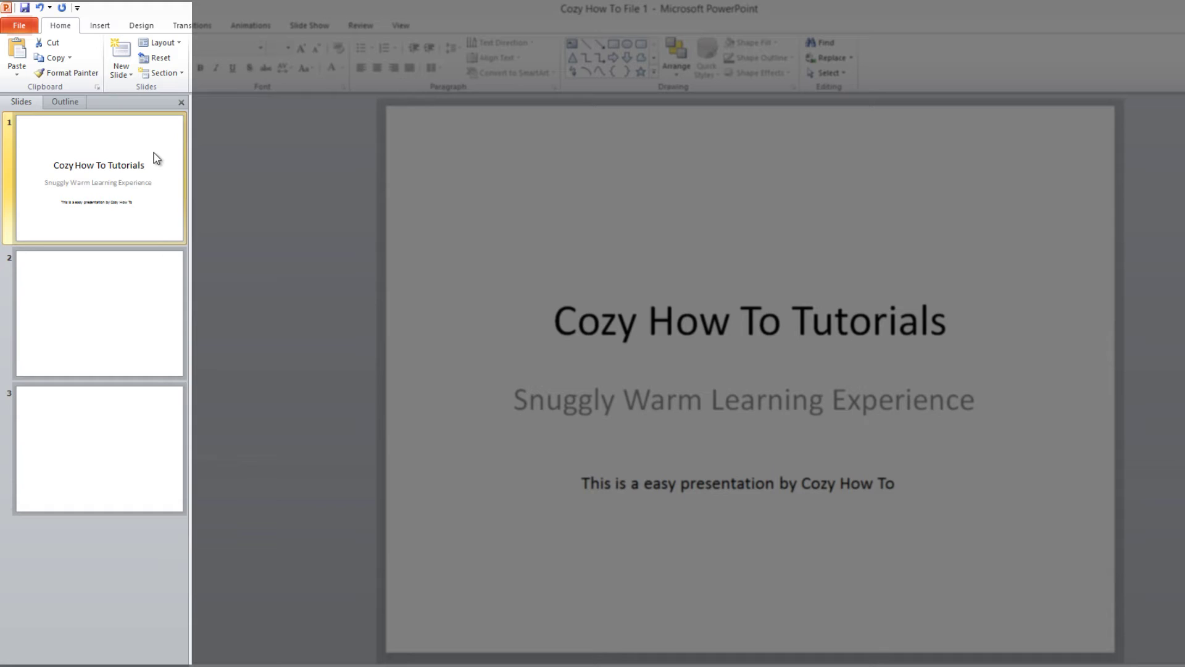
{"action": "mouse_move", "coordinate": [155, 155]}
{"action": "left_mouse_down"}
{"action": "mouse_move", "coordinate": [147, 407]}
{"action": "mouse_move", "coordinate": [111, 341]}
{"action": "left_mouse_up"}
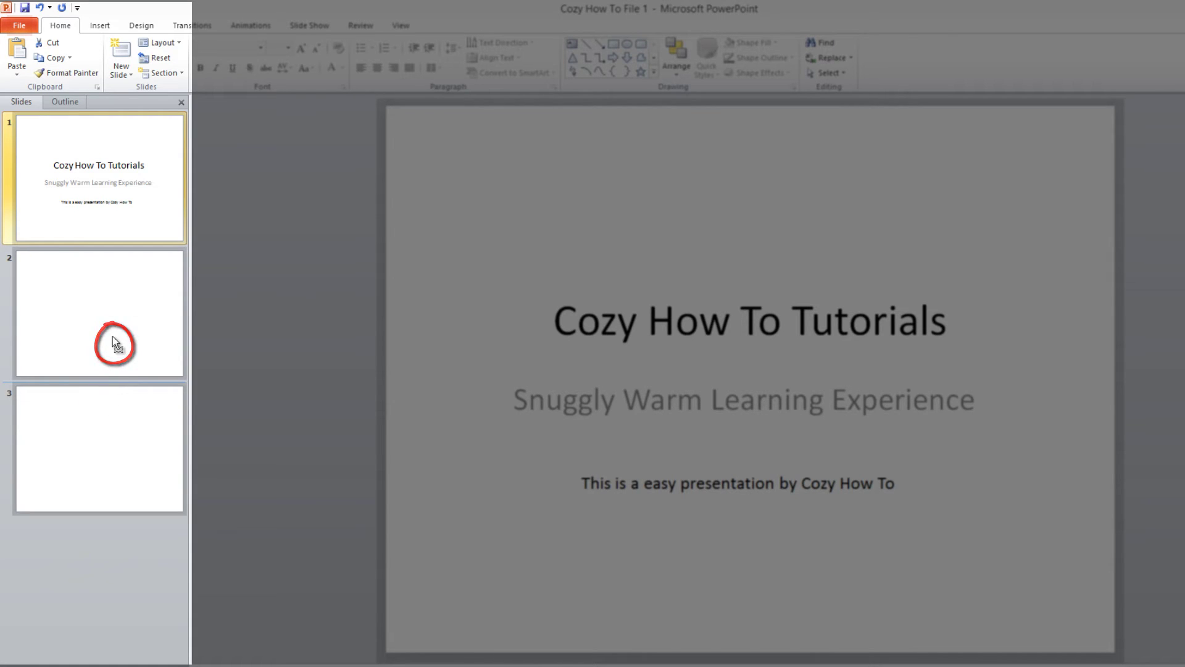
{"action": "key", "text": "ctrl+Down"}
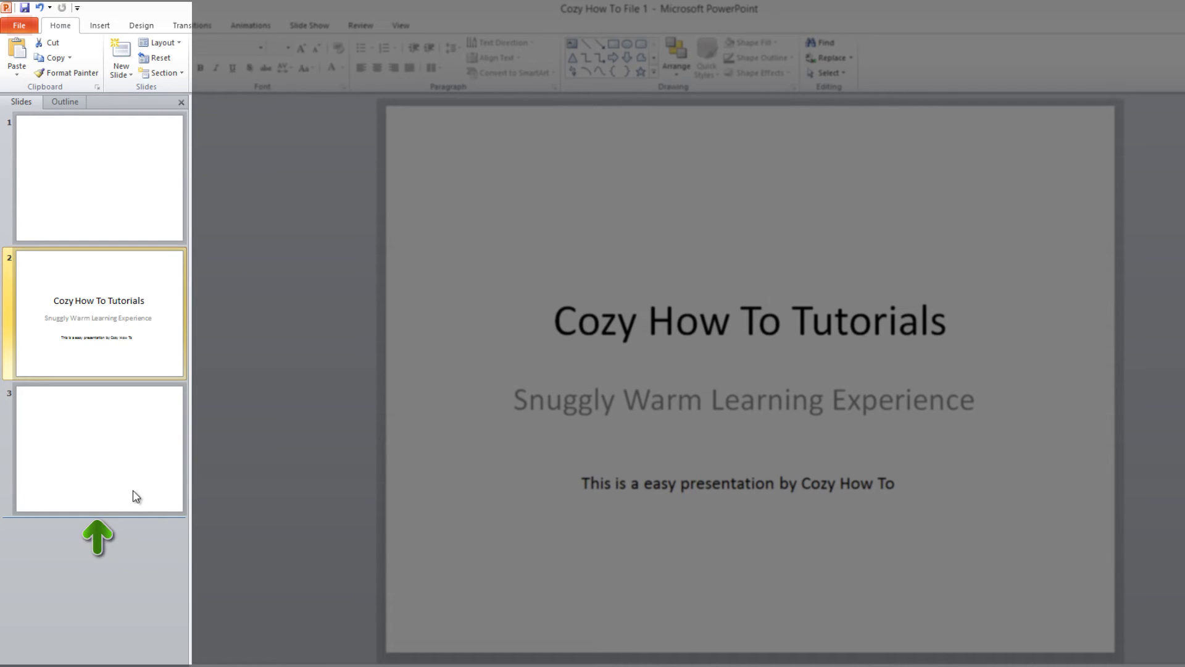
{"action": "left_click_drag", "start_coordinate": [135, 497], "coordinate": [135, 497]}
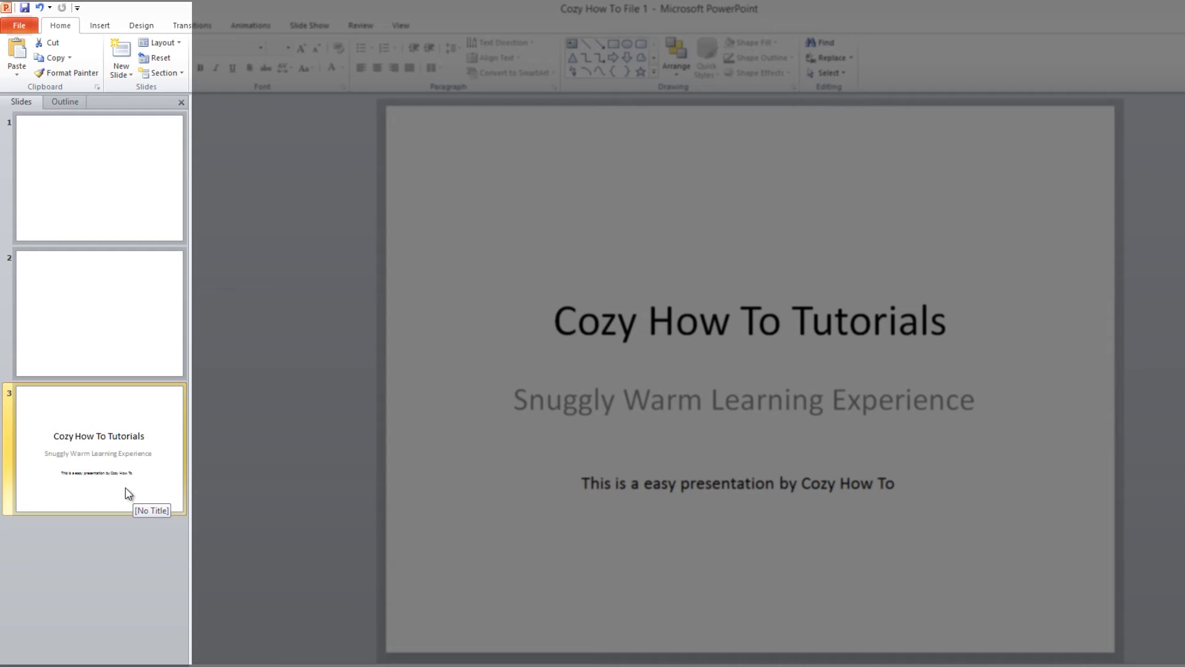
{"action": "left_click_drag", "start_coordinate": [123, 454], "coordinate": [108, 158]}
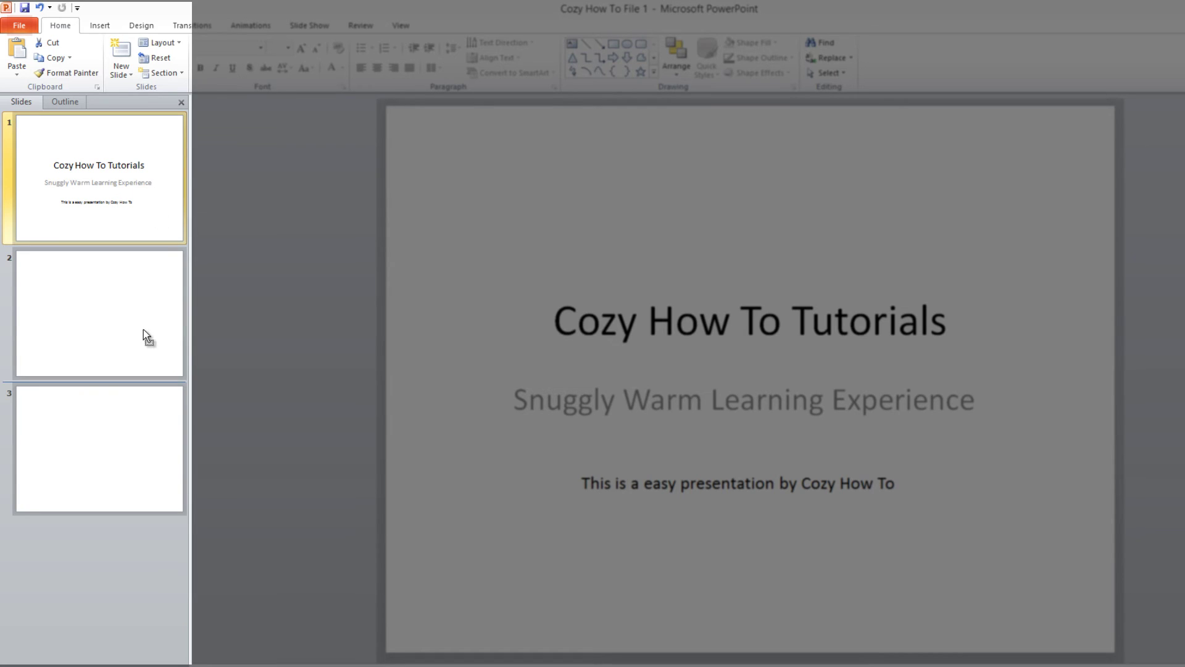
{"action": "left_click_drag", "start_coordinate": [155, 166], "coordinate": [142, 333]}
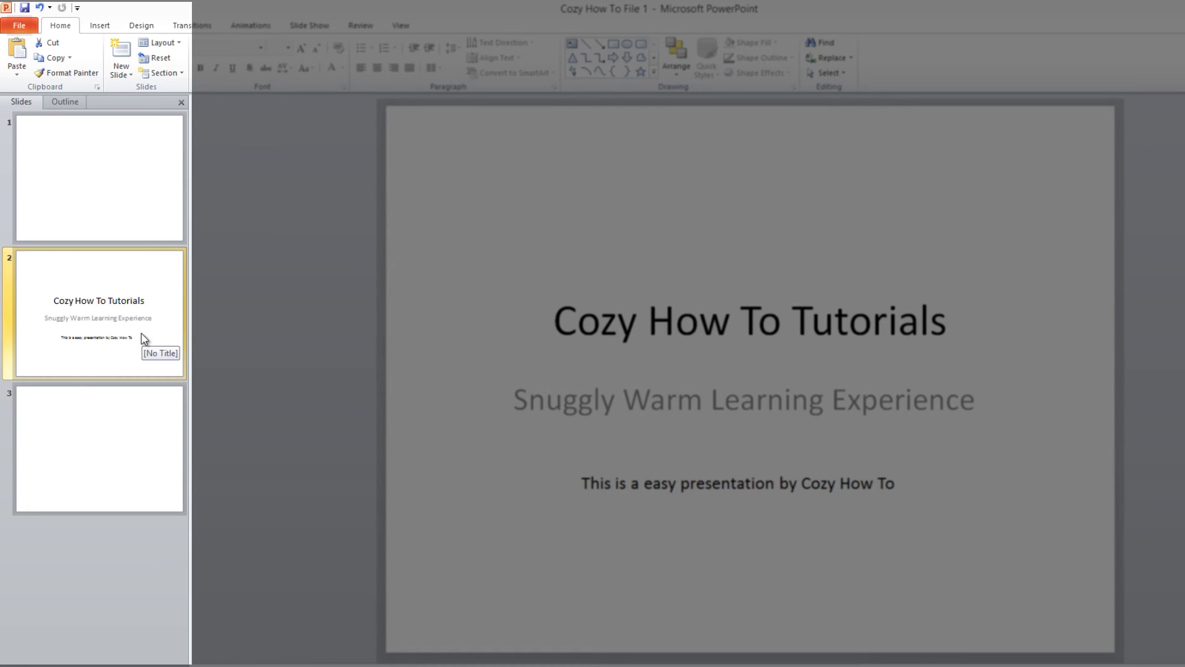
{"action": "left_click_drag", "start_coordinate": [119, 321], "coordinate": [118, 159]}
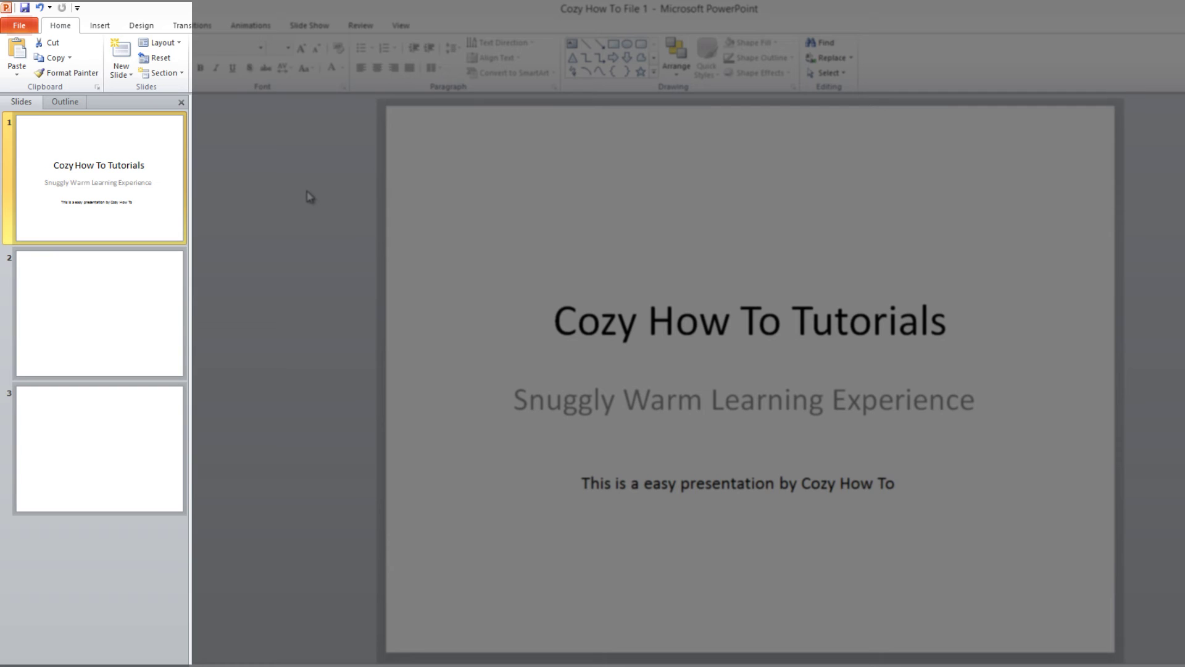
Delete slide 3, the Two Content slide, via its thumbnail's Delete Slide command.
{"action": "left_click", "coordinate": [84, 434]}
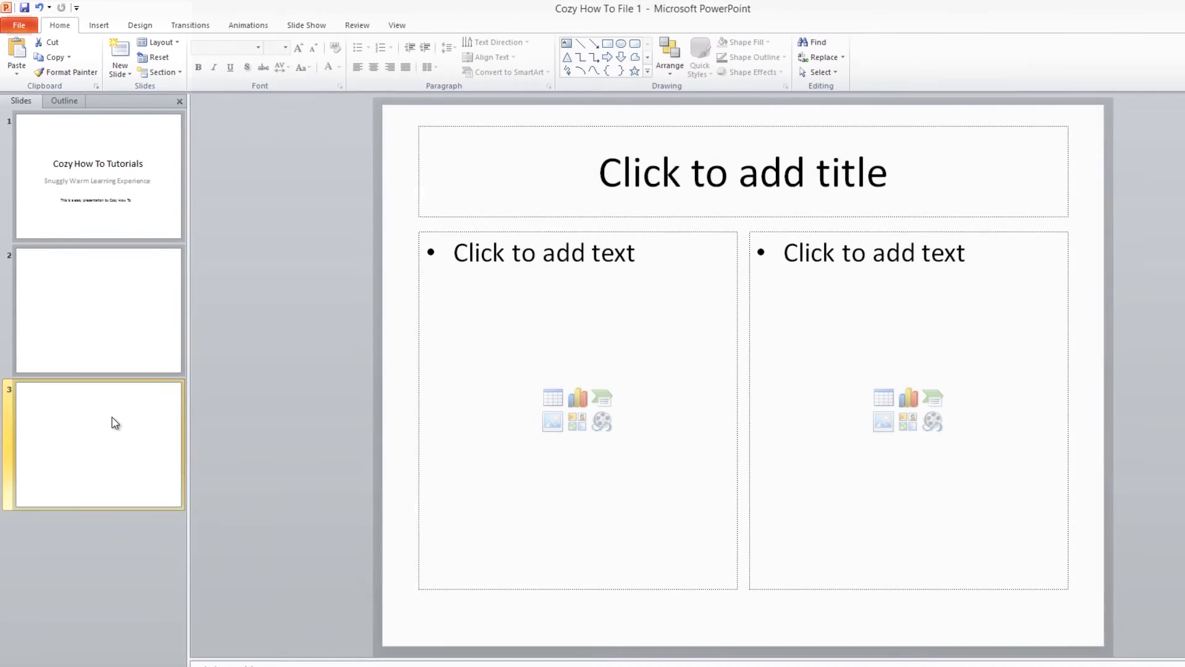
{"action": "right_click", "coordinate": [104, 419]}
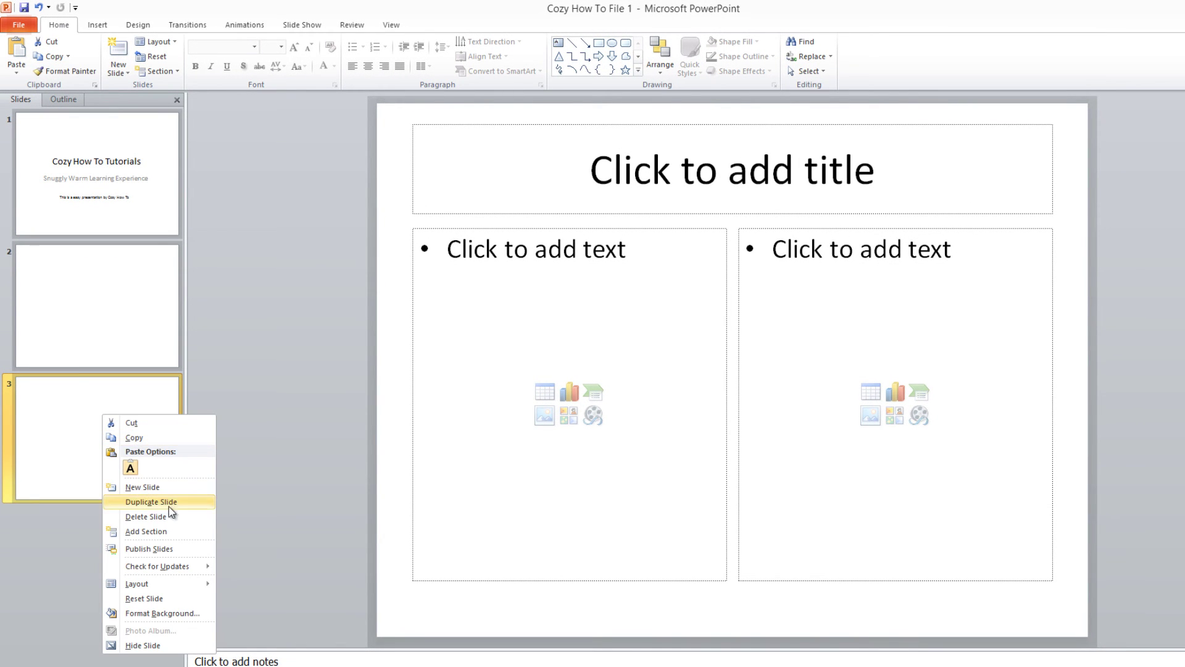
{"action": "left_click", "coordinate": [182, 520]}
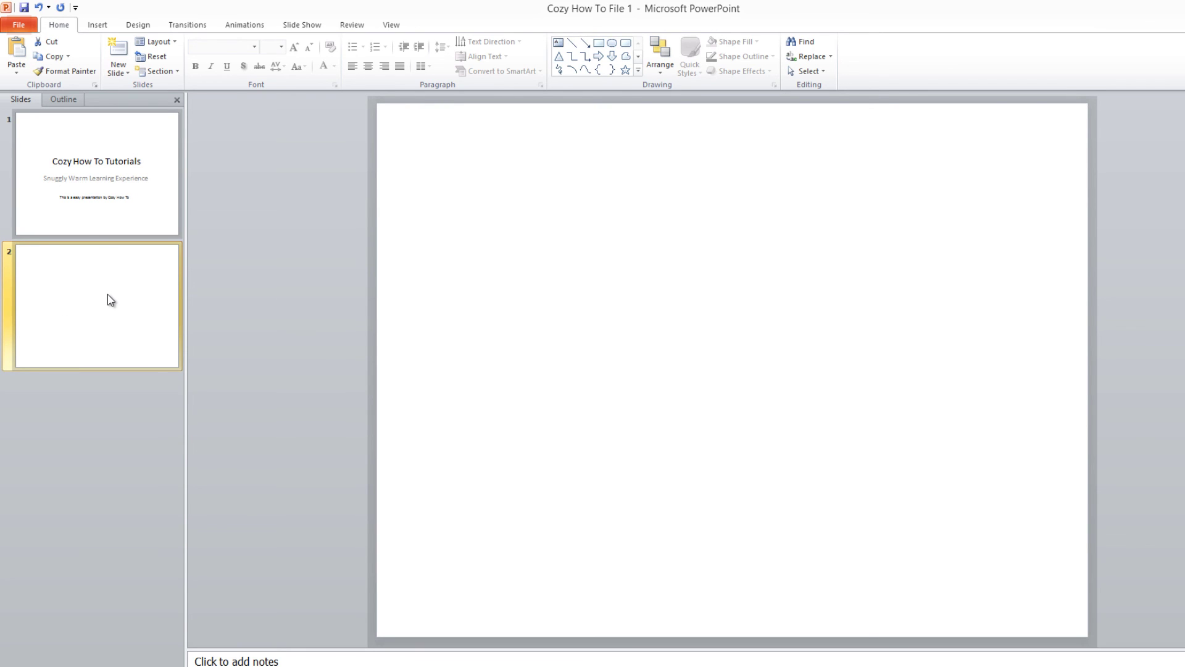
Delete the blank slide 2 with the Delete key, leaving only the title slide.
{"action": "key", "text": "Delete"}
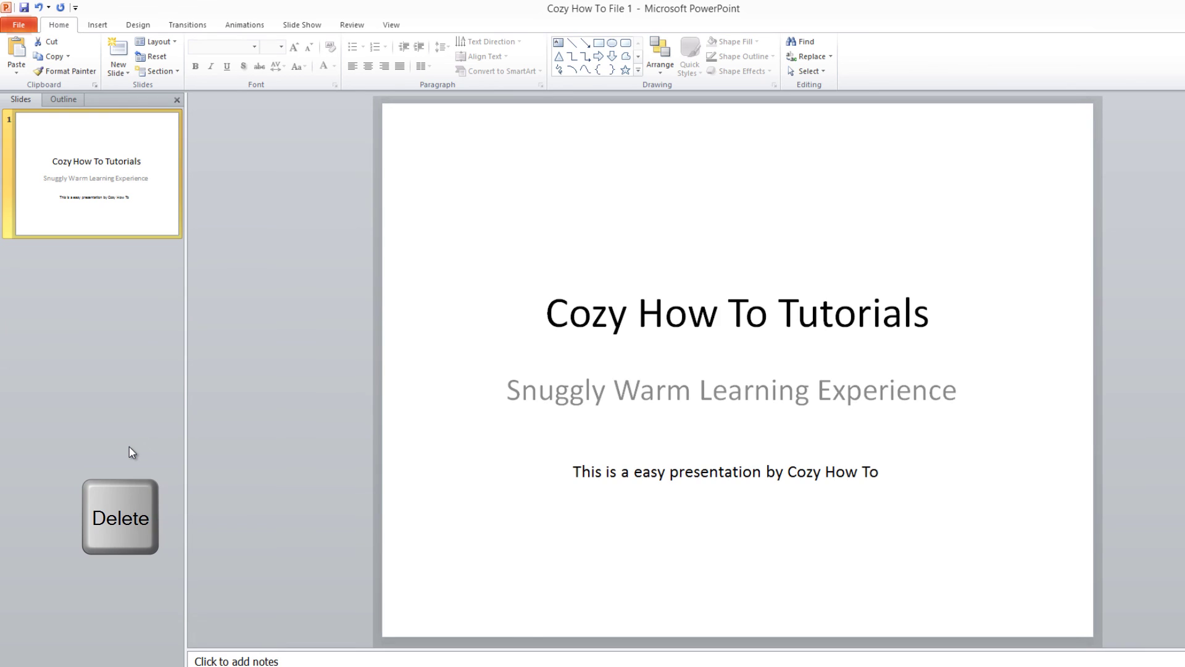